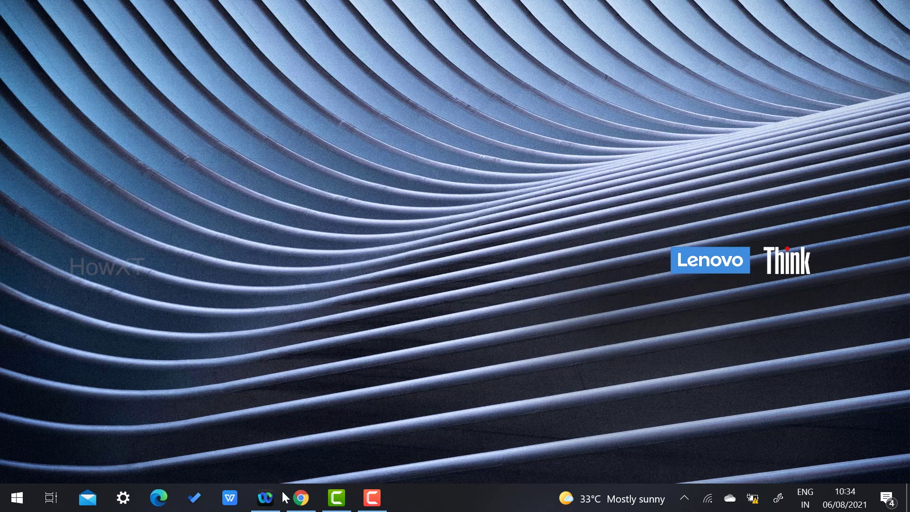
# Step: Launch Google Chrome from the taskbar so it shows the Google homepage
pyautogui.click(300, 498)
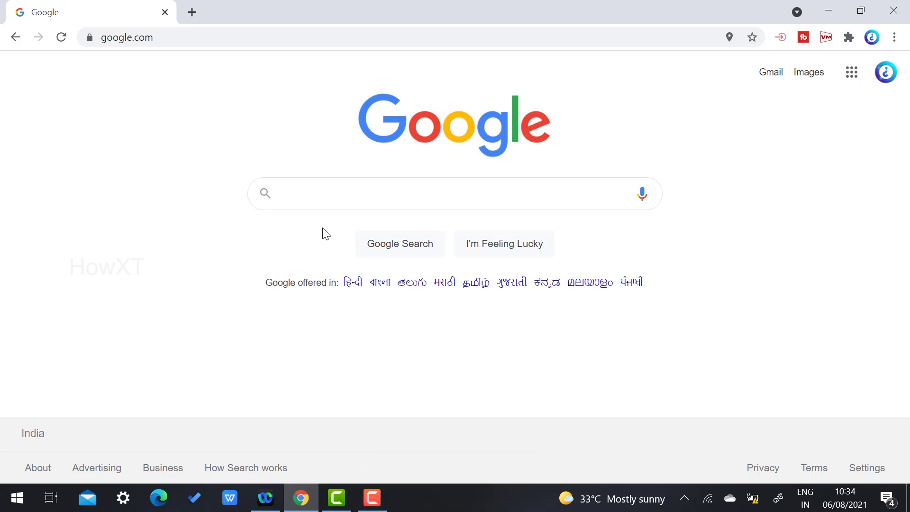
# Step: Replace the web address with photopea.com to load the Photopea editor
pyautogui.click(133, 40)
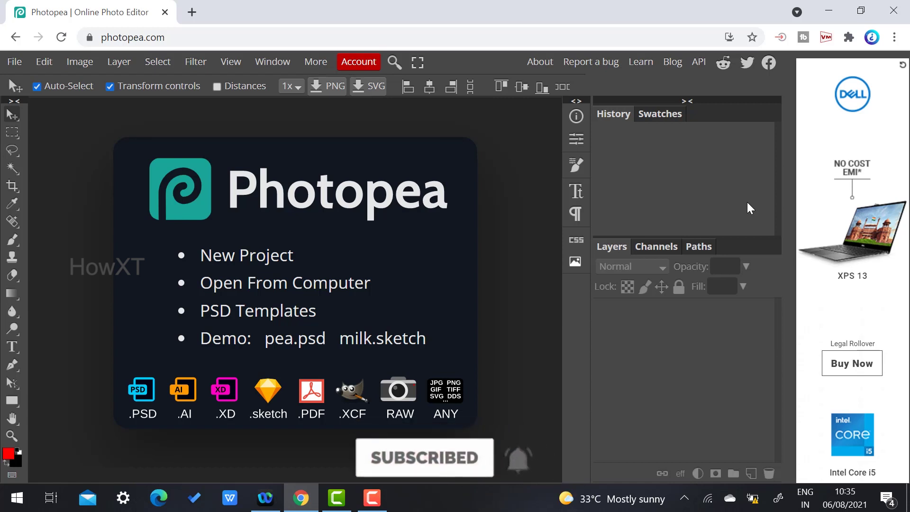
pyautogui.click(228, 32)
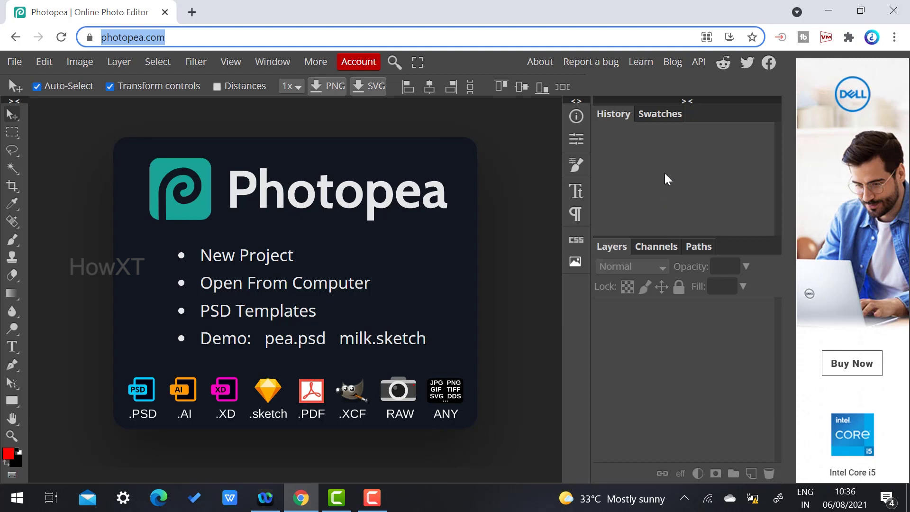
# Step: Start a new project and choose the FB Page Cover 1640 x 664 preset
pyautogui.click(14, 67)
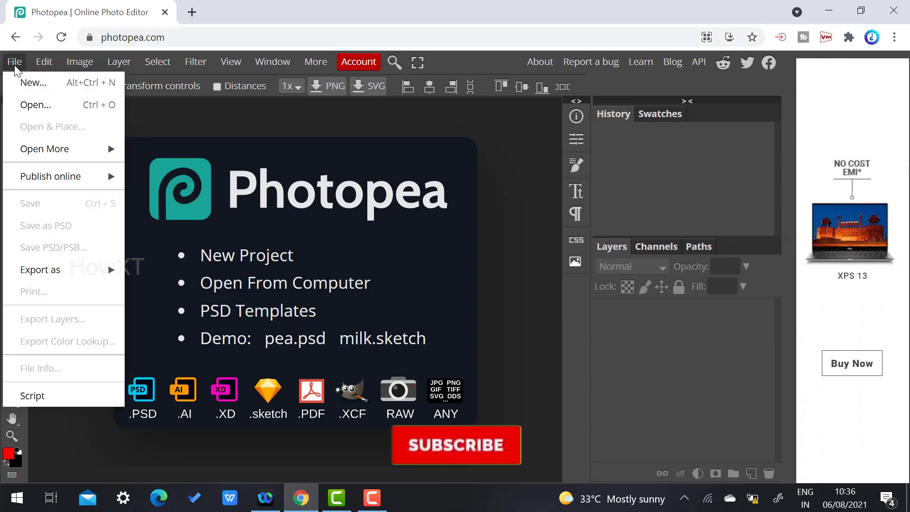
pyautogui.click(32, 86)
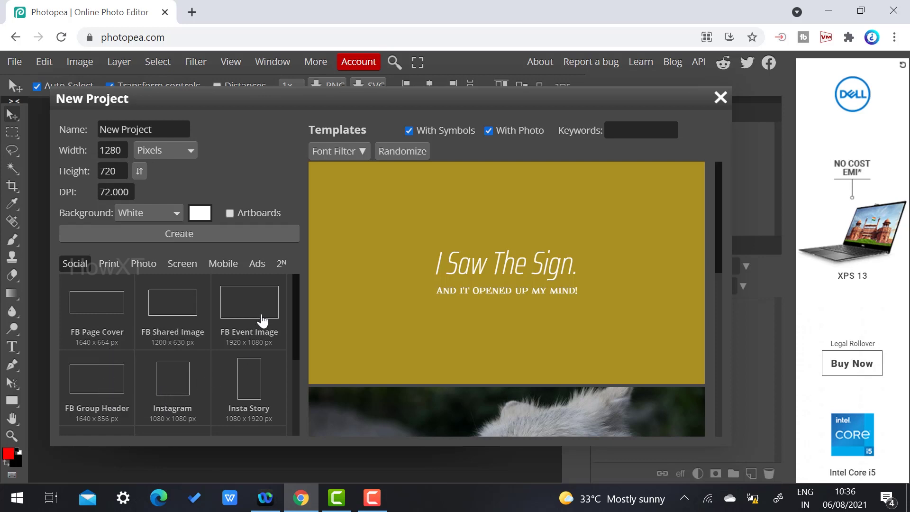
pyautogui.click(160, 308)
pyautogui.click(98, 312)
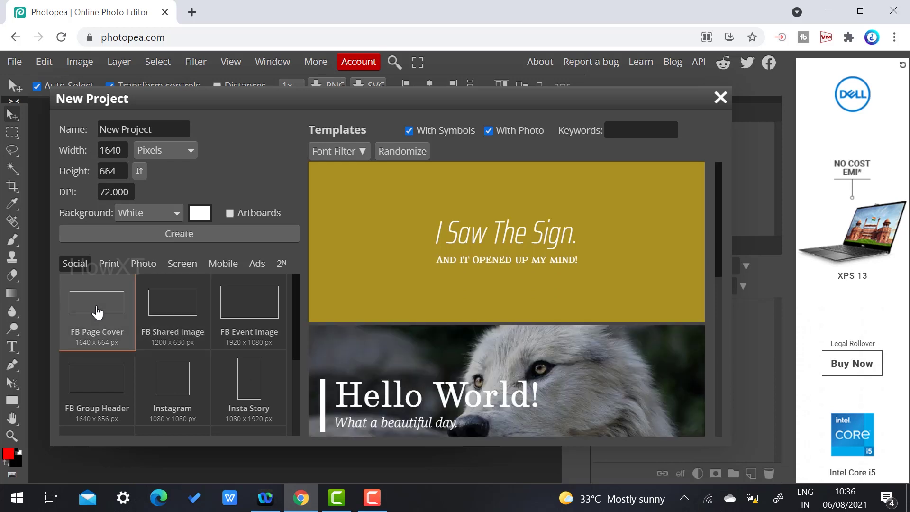
pyautogui.scroll(-3, 574, 256)
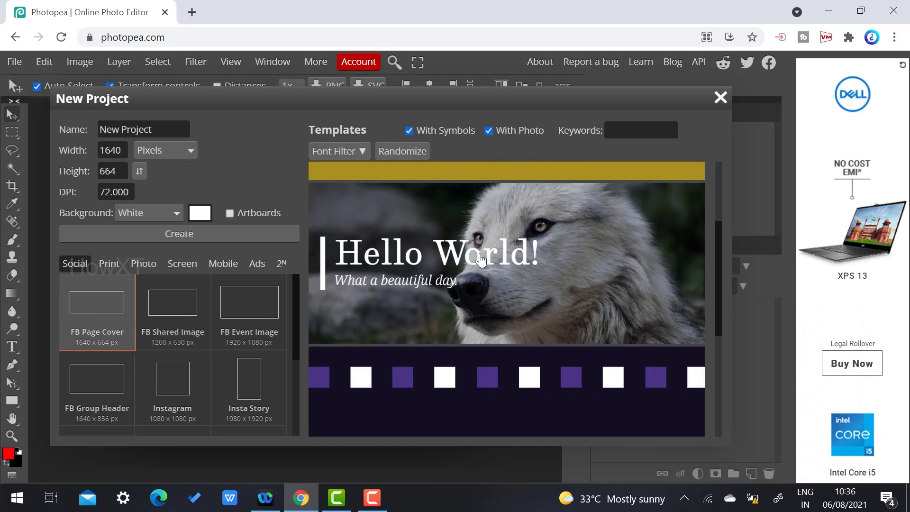
pyautogui.scroll(-8, 480, 260)
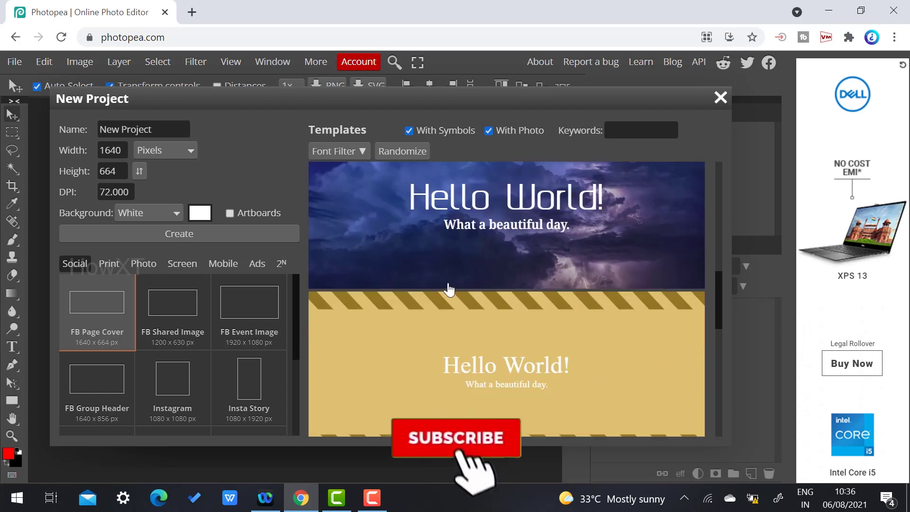
pyautogui.scroll(2, 449, 290)
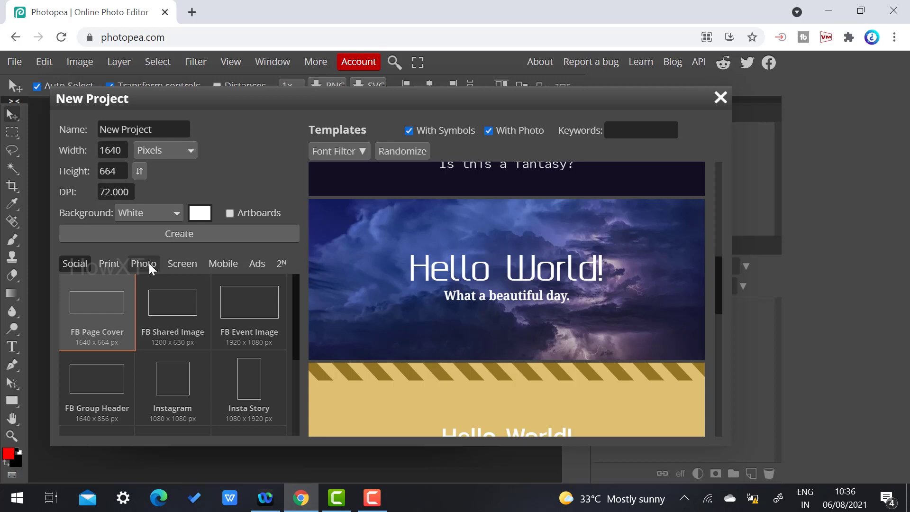
# Step: Browse the print, screen, photo and other preset categories, then return to social media presets
pyautogui.click(111, 263)
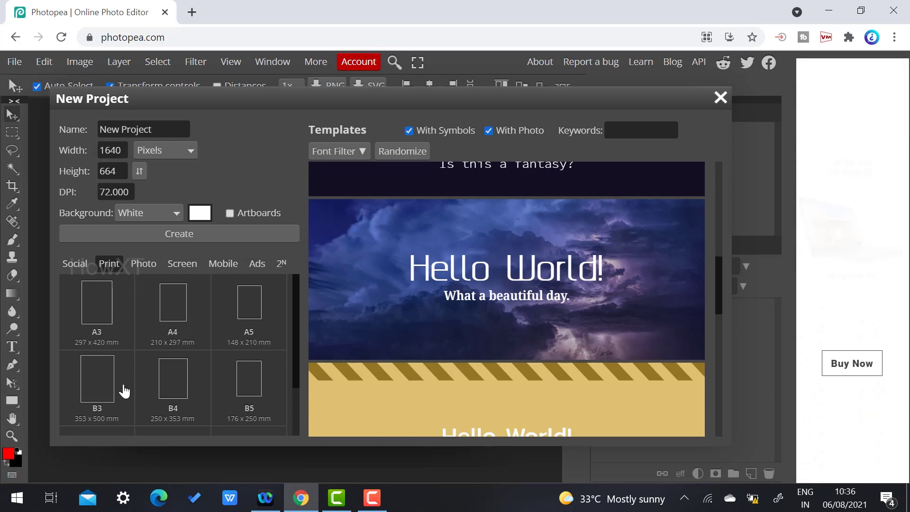
pyautogui.click(151, 265)
pyautogui.click(183, 266)
pyautogui.click(221, 264)
pyautogui.click(258, 262)
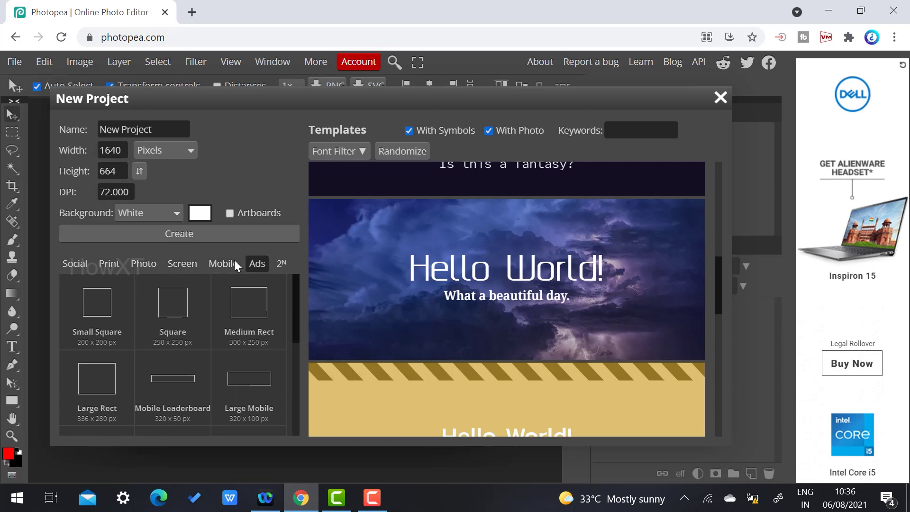
pyautogui.click(172, 262)
pyautogui.click(147, 262)
pyautogui.click(104, 263)
pyautogui.click(74, 263)
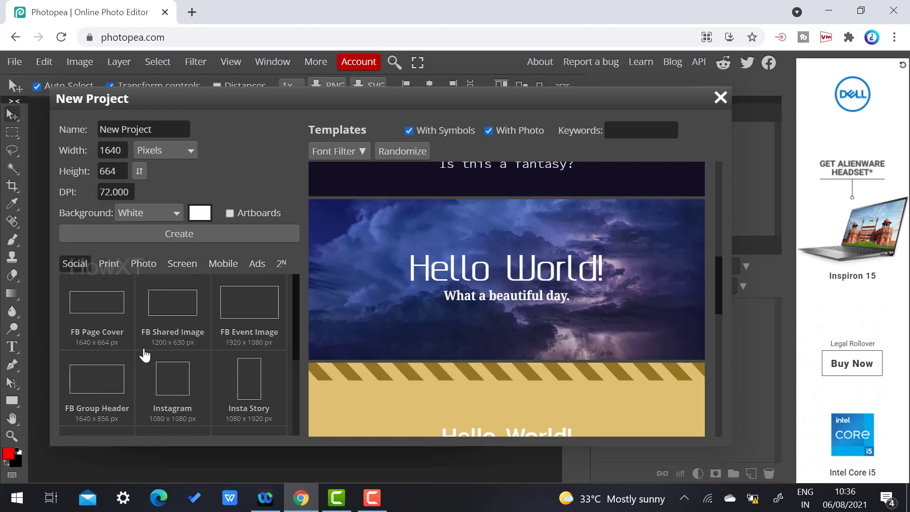
# Step: Reselect FB Page Cover and open the stormy-sky Hello World! template
pyautogui.click(118, 304)
pyautogui.scroll(-3, 452, 267)
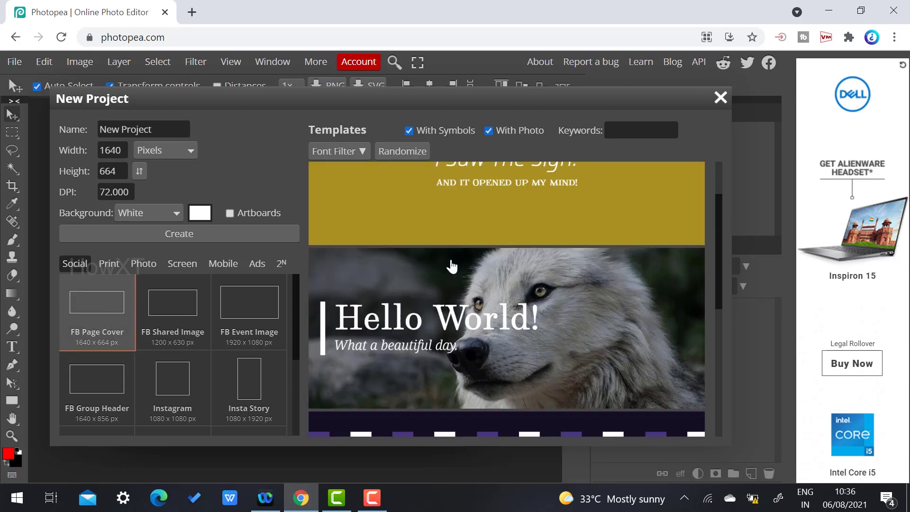
pyautogui.scroll(-5, 452, 267)
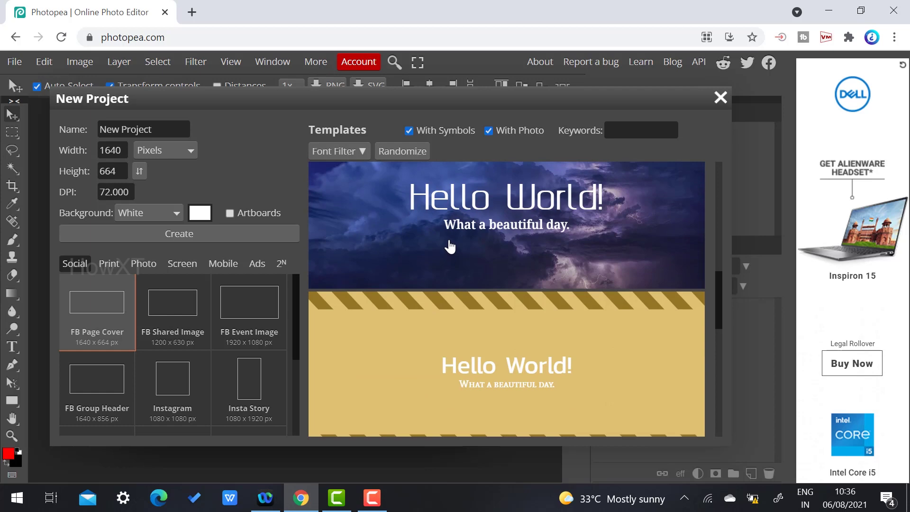
pyautogui.click(397, 260)
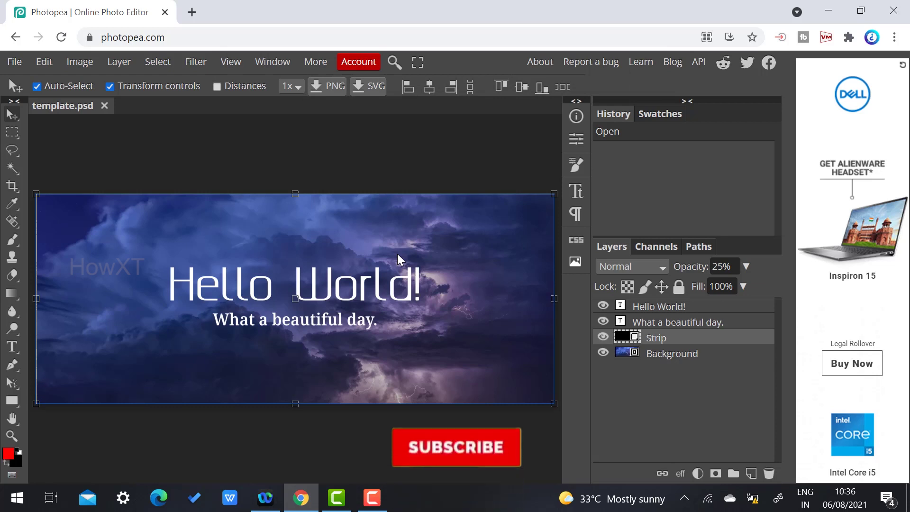
# Step: Change the Hello World! title text to 'Howxt'
pyautogui.click(207, 294)
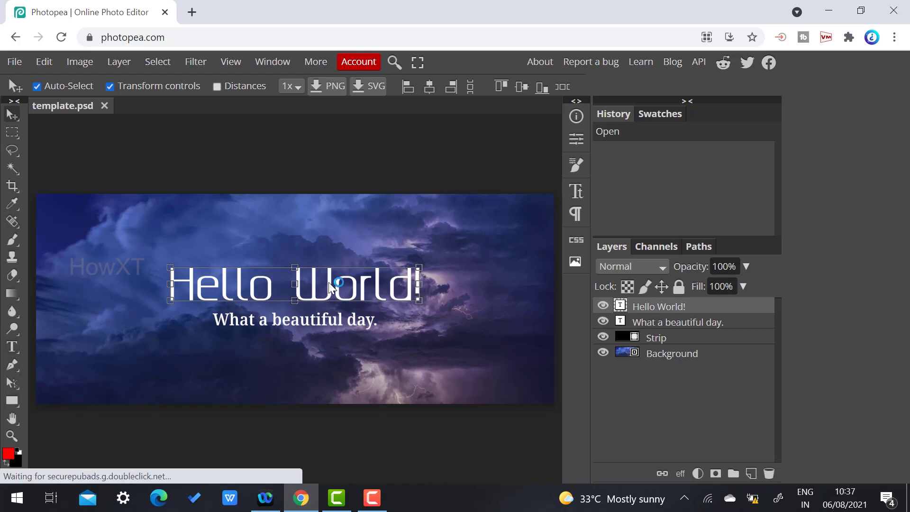
pyautogui.doubleClick(254, 296)
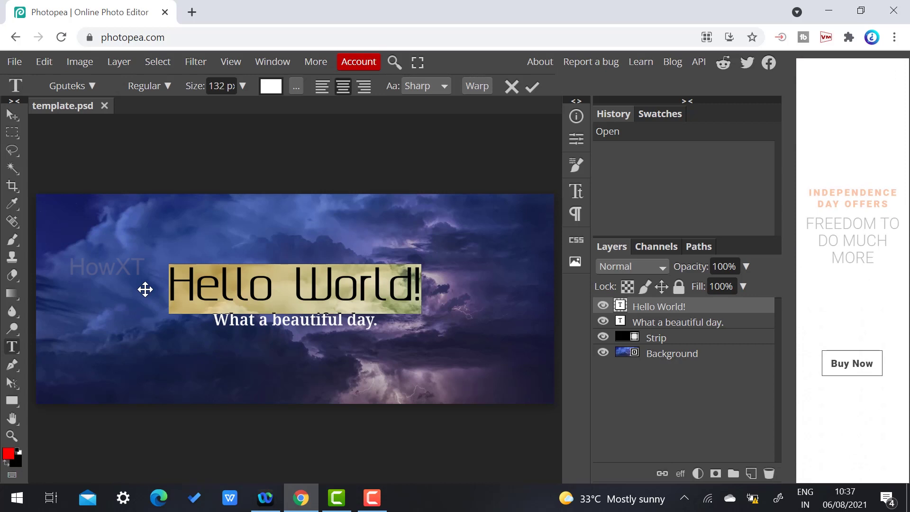
pyautogui.write('Howxt')
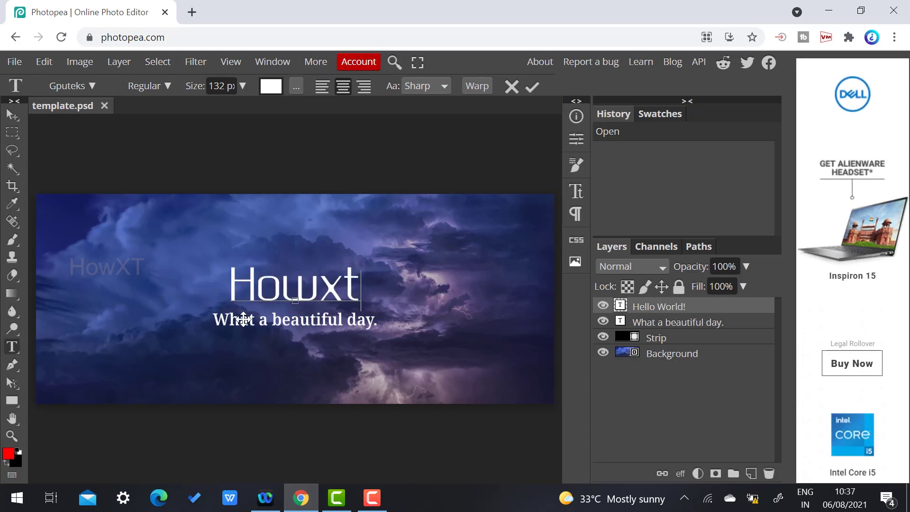
# Step: Replace the 'What a beautiful day.' tagline with 'Yes We can', dismissing the update notification
pyautogui.click(641, 324)
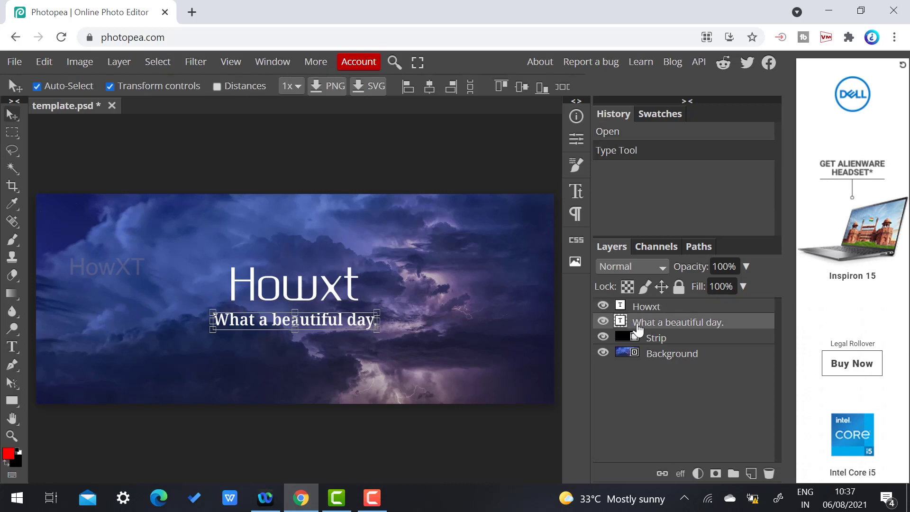
pyautogui.doubleClick(291, 318)
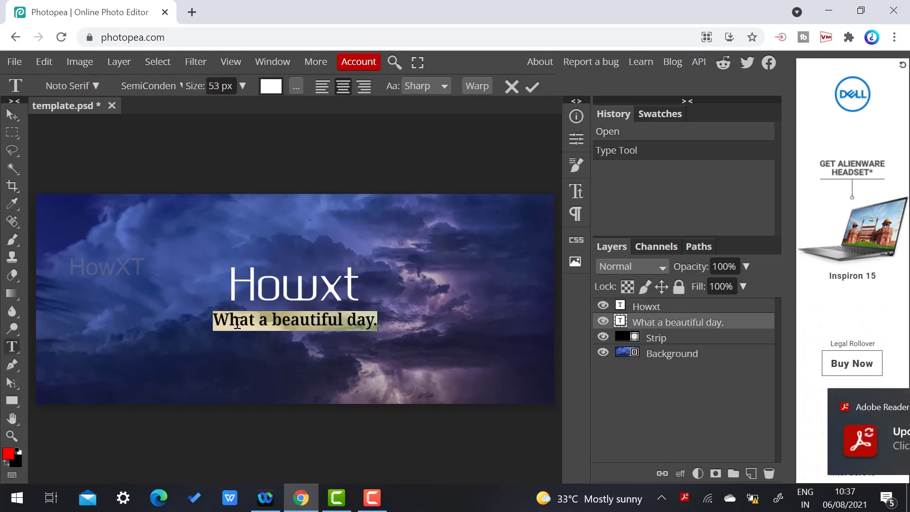
pyautogui.write('Y')
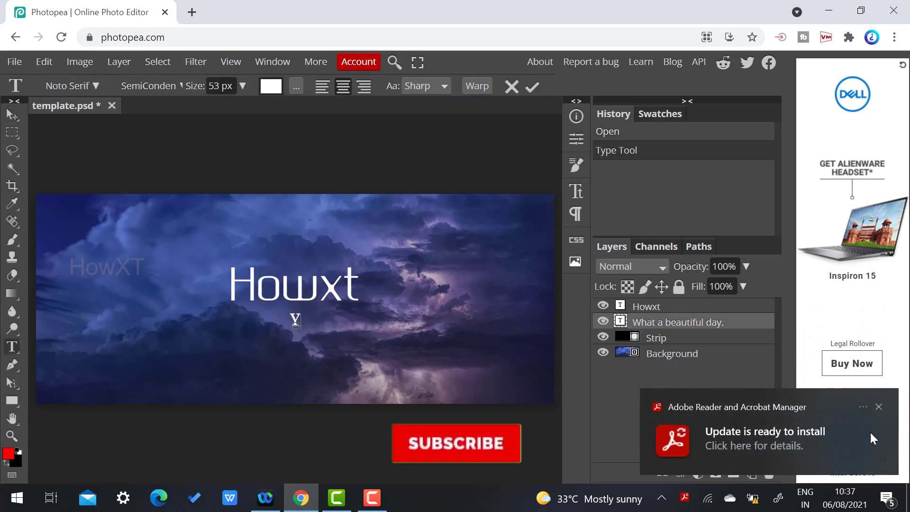
pyautogui.click(879, 407)
pyautogui.write('es')
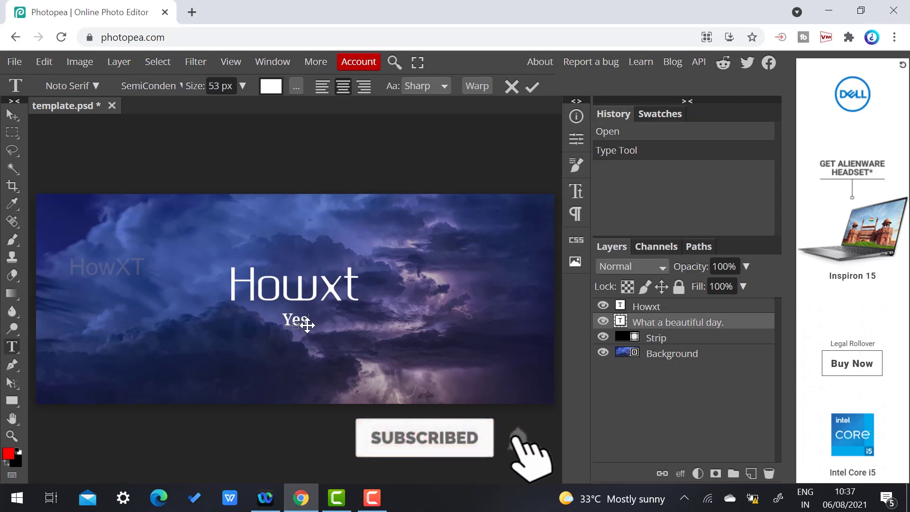
pyautogui.write(' We')
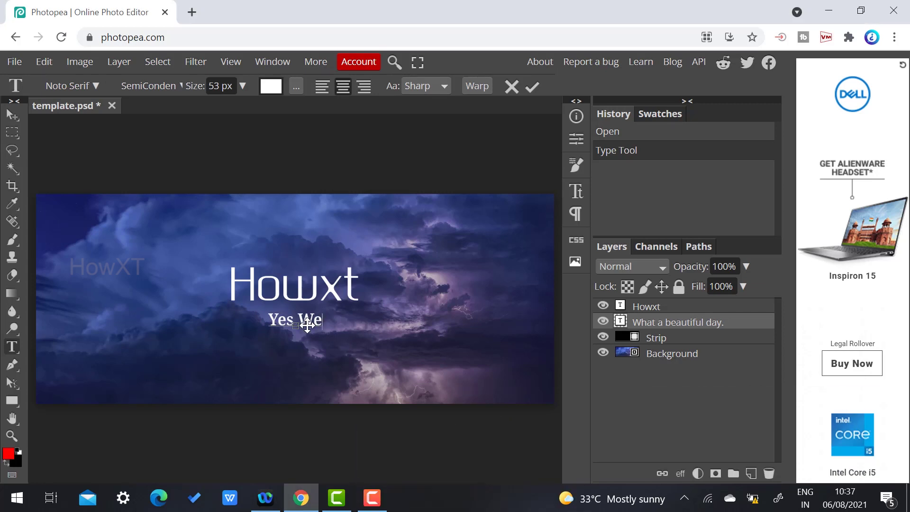
pyautogui.write(' can')
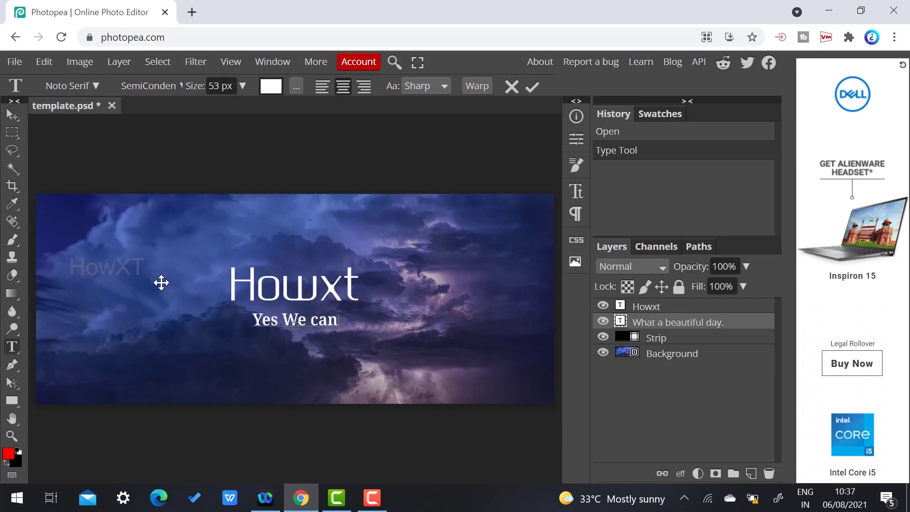
# Step: Open child-ovrview-346x500 from the Pictures folder as a second document
pyautogui.click(14, 62)
pyautogui.click(36, 105)
pyautogui.scroll(-2, 332, 133)
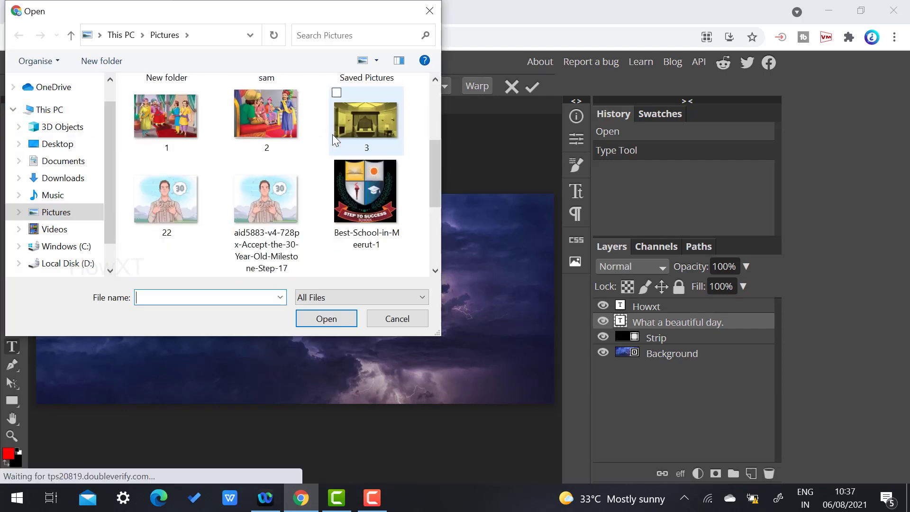
pyautogui.scroll(-3, 329, 136)
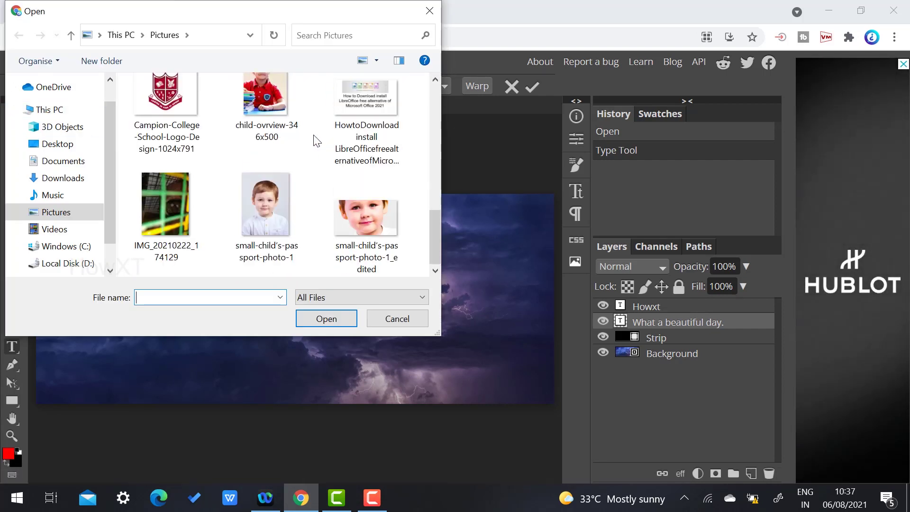
pyautogui.click(252, 104)
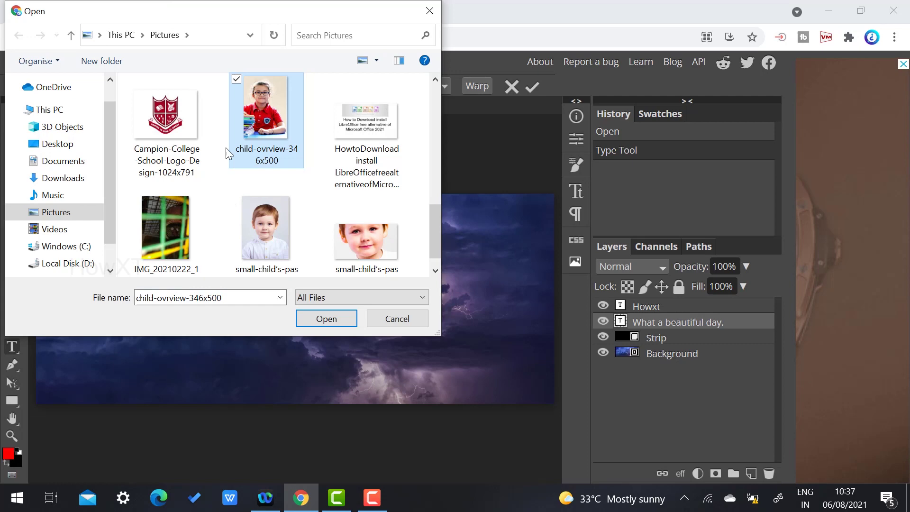
pyautogui.click(326, 319)
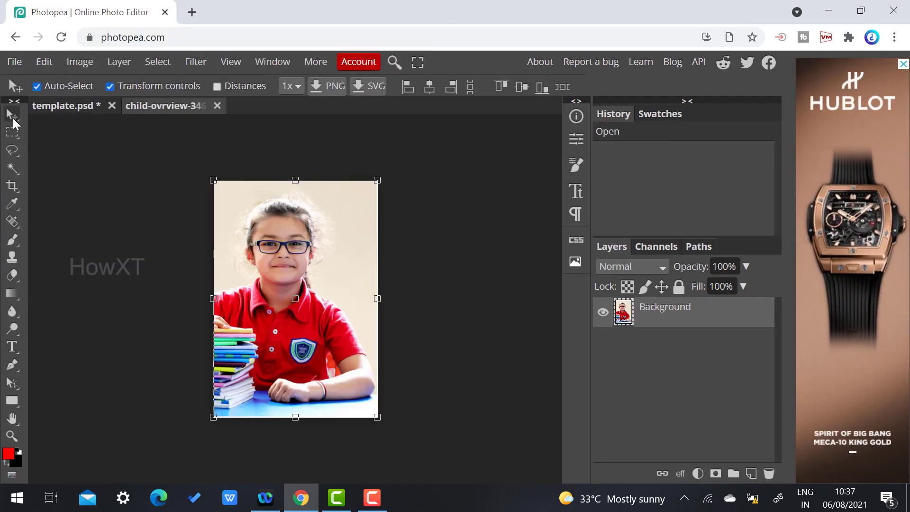
# Step: Apply Levels to the child photo with white input 211 and midtones 0.54
pyautogui.hotkey('ctrl', 't')
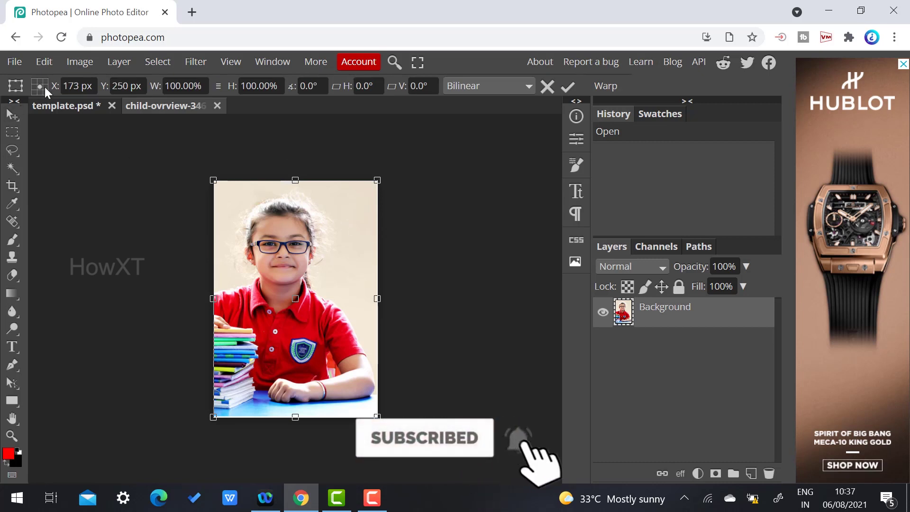
pyautogui.click(90, 62)
pyautogui.moveTo(115, 90)
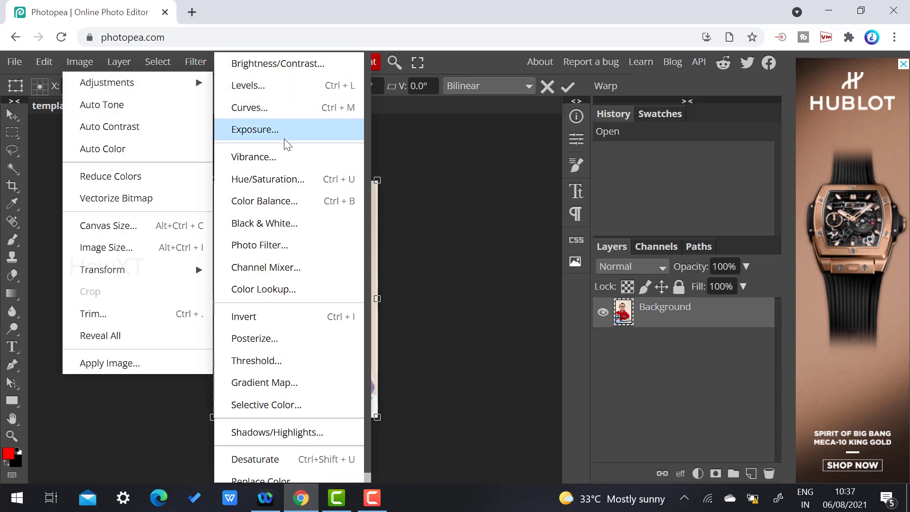
pyautogui.click(276, 88)
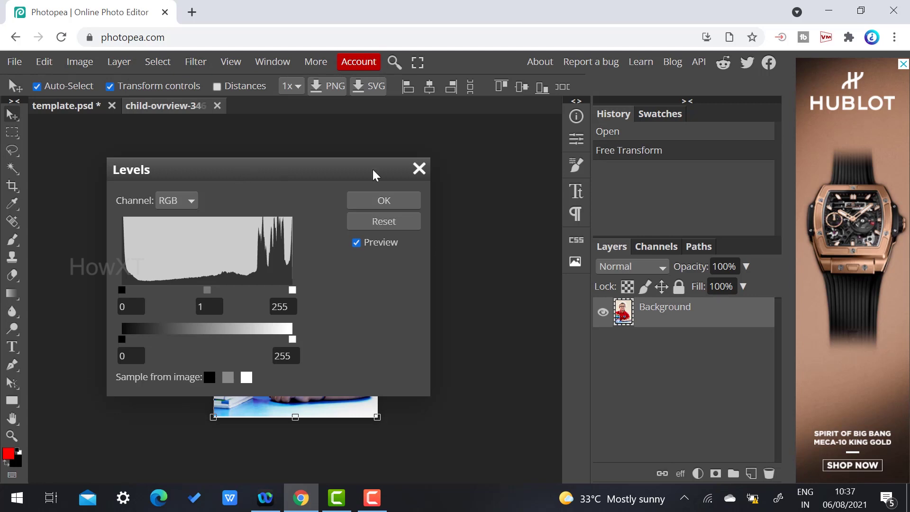
pyautogui.moveTo(373, 169); pyautogui.dragTo(672, 165)
pyautogui.moveTo(591, 285); pyautogui.dragTo(562, 285)
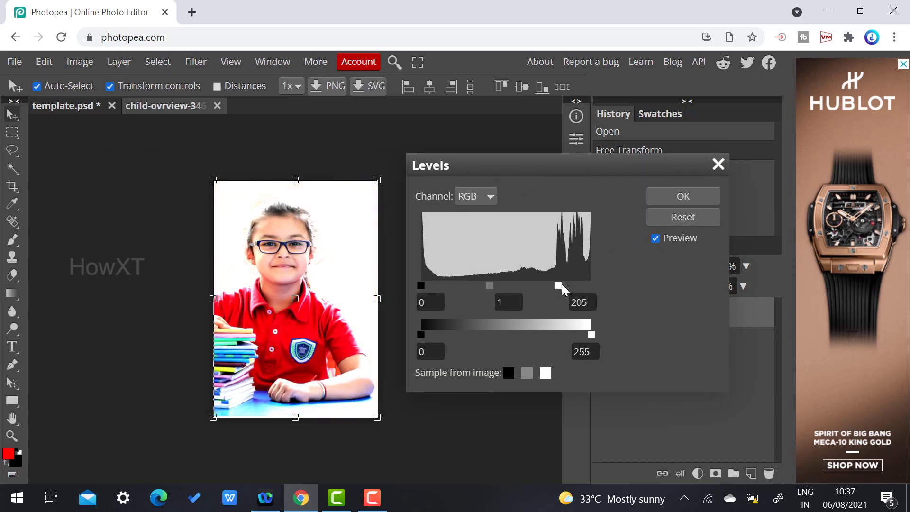
pyautogui.moveTo(495, 285); pyautogui.dragTo(511, 286)
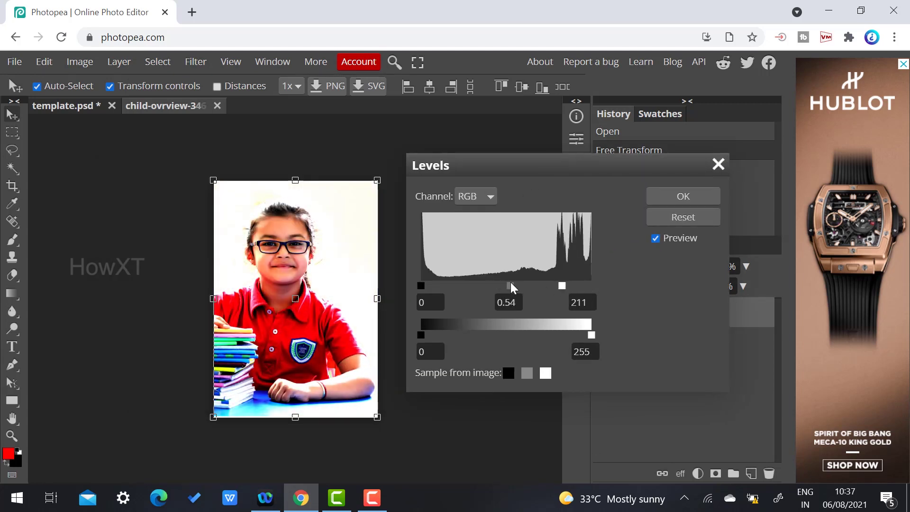
pyautogui.click(672, 197)
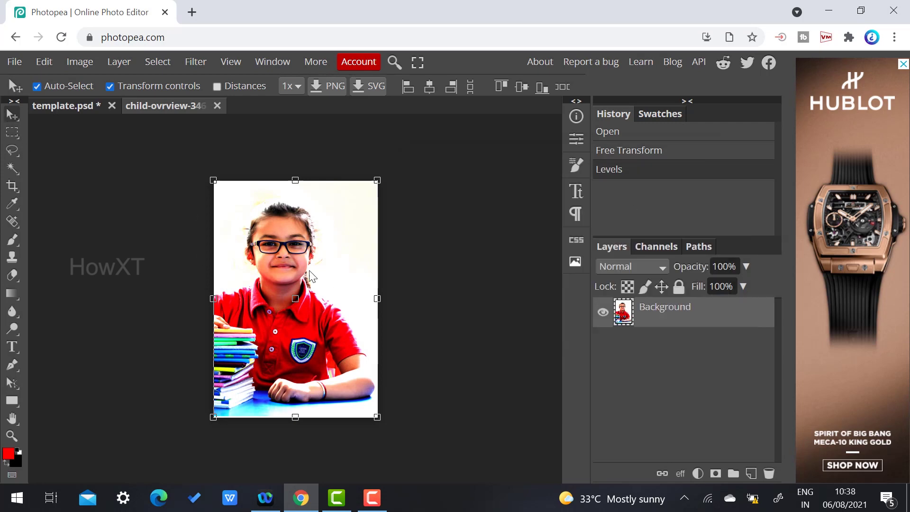
# Step: Drag the child photo layer into the template.psd banner
pyautogui.click(107, 230)
pyautogui.click(47, 109)
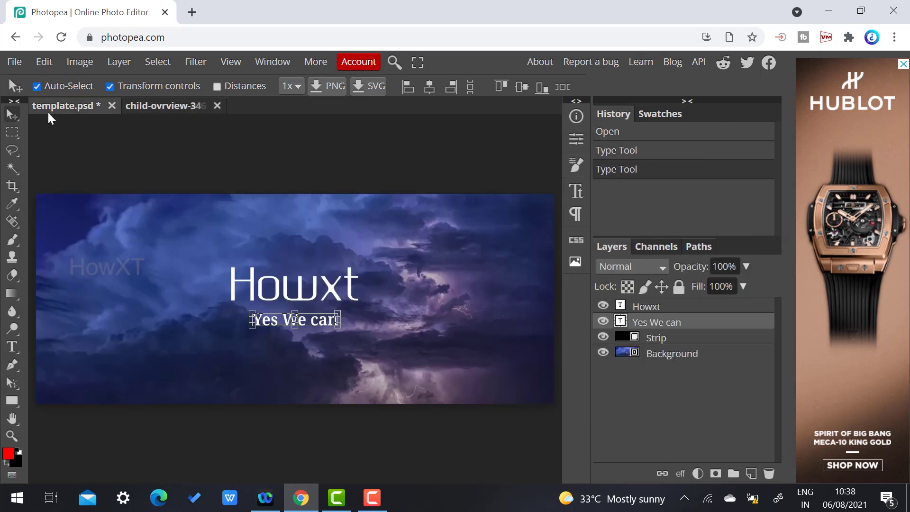
pyautogui.click(169, 106)
pyautogui.moveTo(305, 289); pyautogui.dragTo(456, 256)
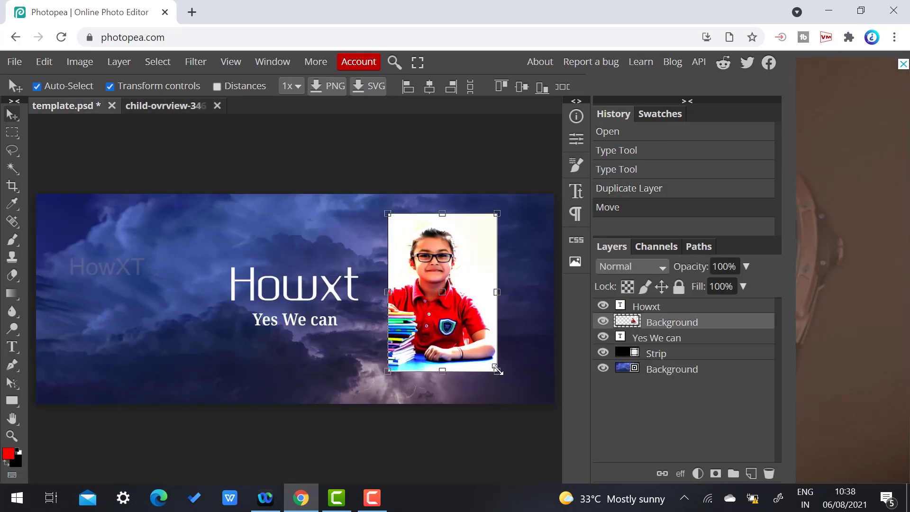
# Step: Scale the photo to about 142% to cover the right side, then commit and hide transform controls
pyautogui.moveTo(497, 371); pyautogui.dragTo(526, 404)
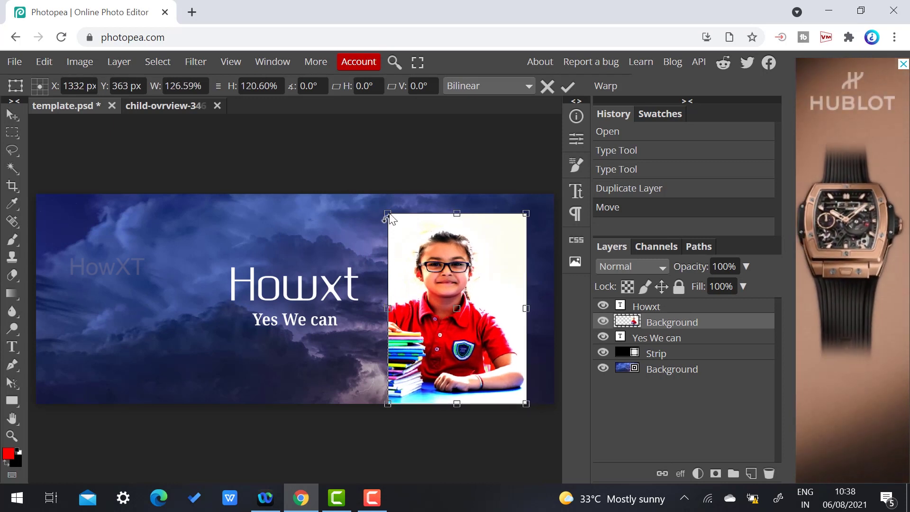
pyautogui.moveTo(389, 215); pyautogui.dragTo(372, 194)
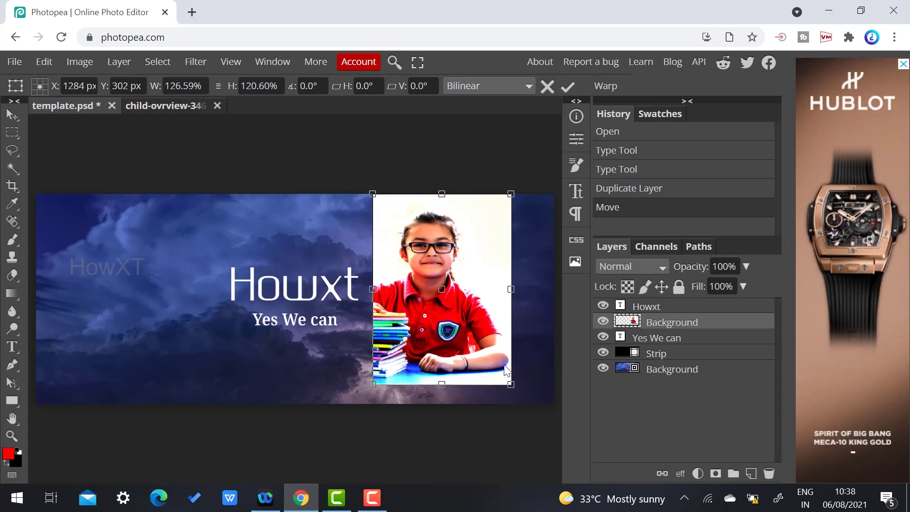
pyautogui.moveTo(511, 382); pyautogui.dragTo(528, 408)
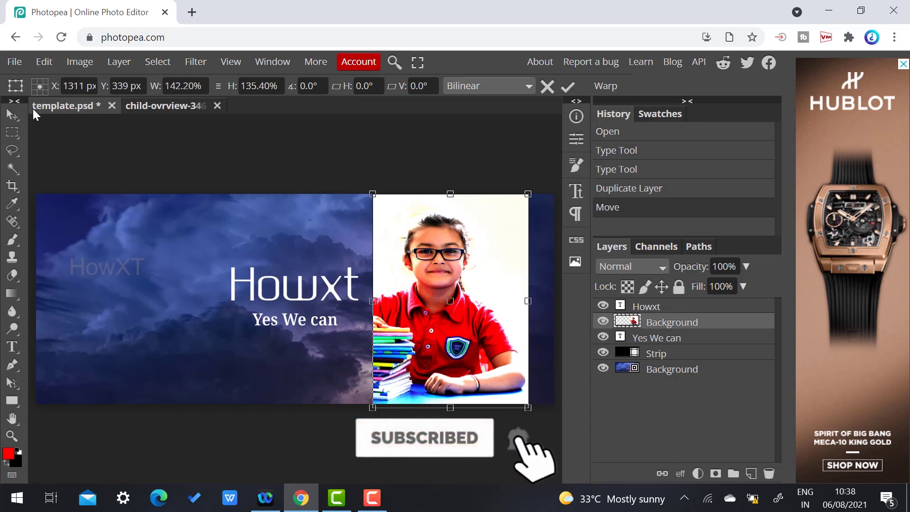
pyautogui.click(12, 115)
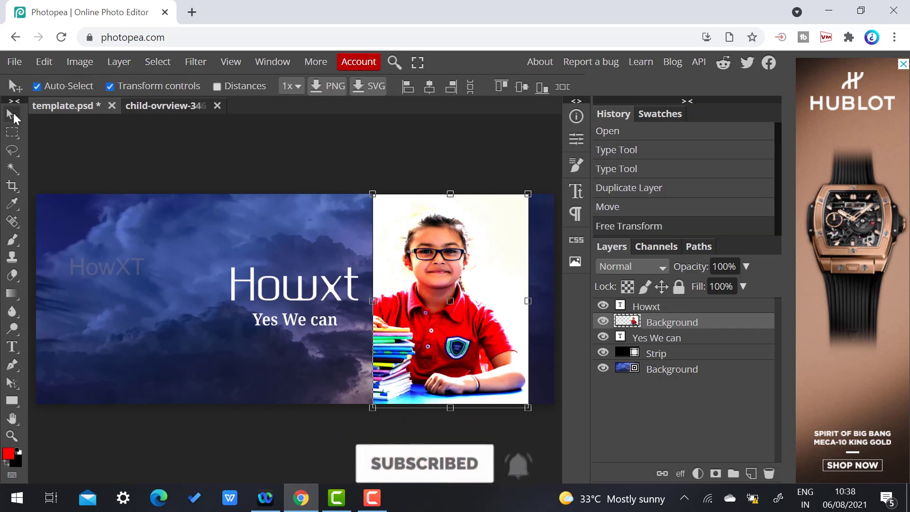
pyautogui.click(110, 86)
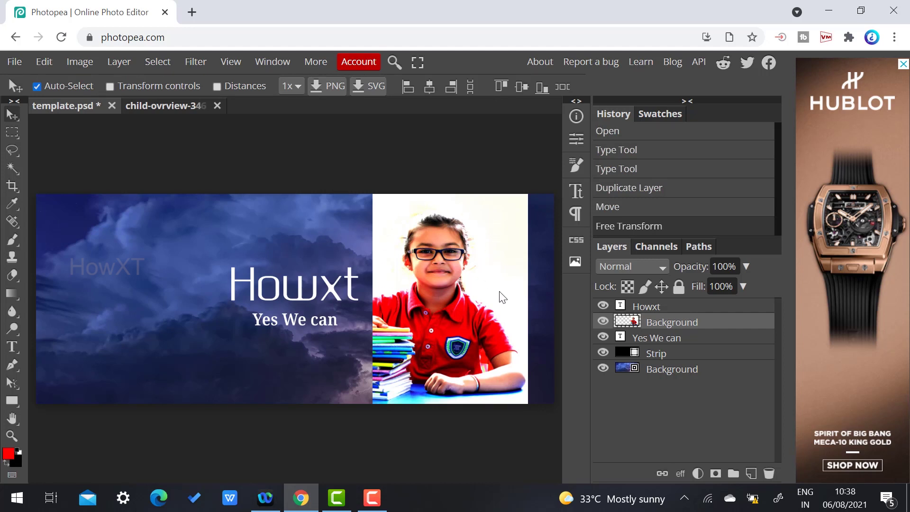
# Step: Delete the white background around the girl with Magic Wand and move the cutout to the right edge
pyautogui.click(11, 170)
pyautogui.click(503, 231)
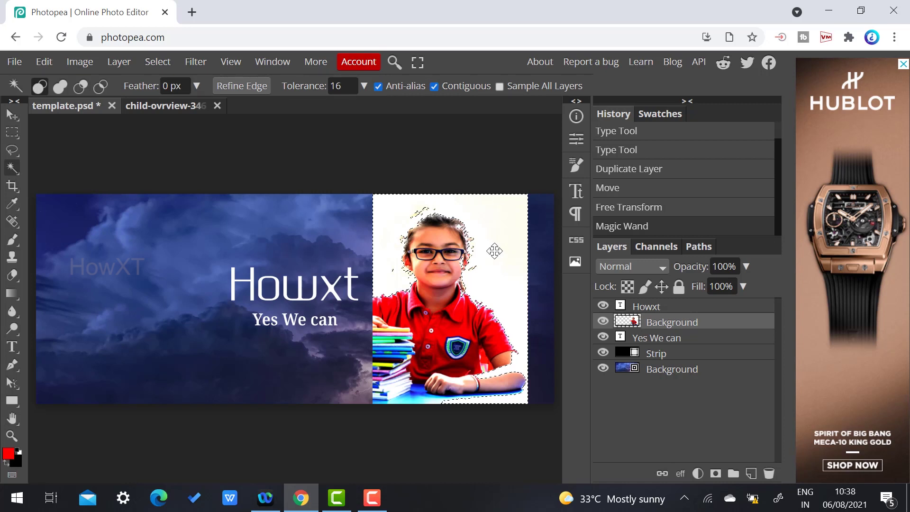
pyautogui.press('Delete')
pyautogui.click(323, 189)
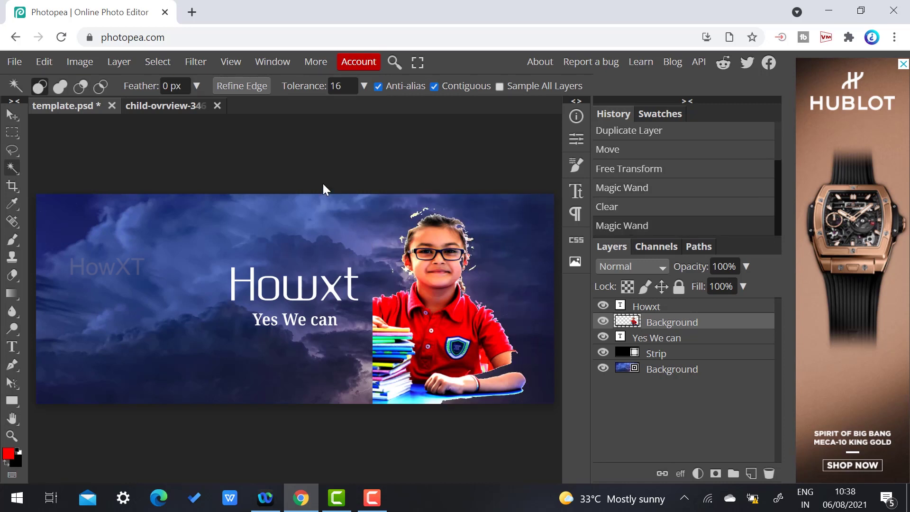
pyautogui.click(476, 280)
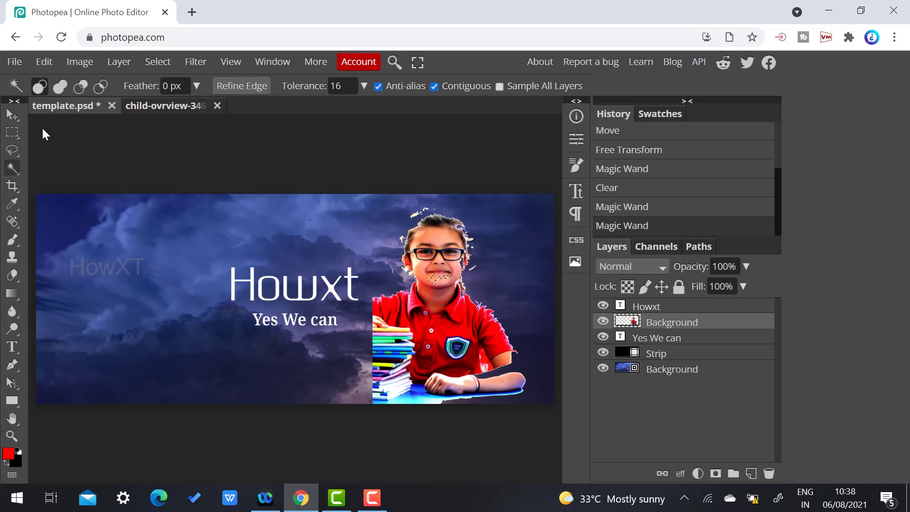
pyautogui.click(12, 114)
pyautogui.moveTo(443, 303); pyautogui.dragTo(460, 315)
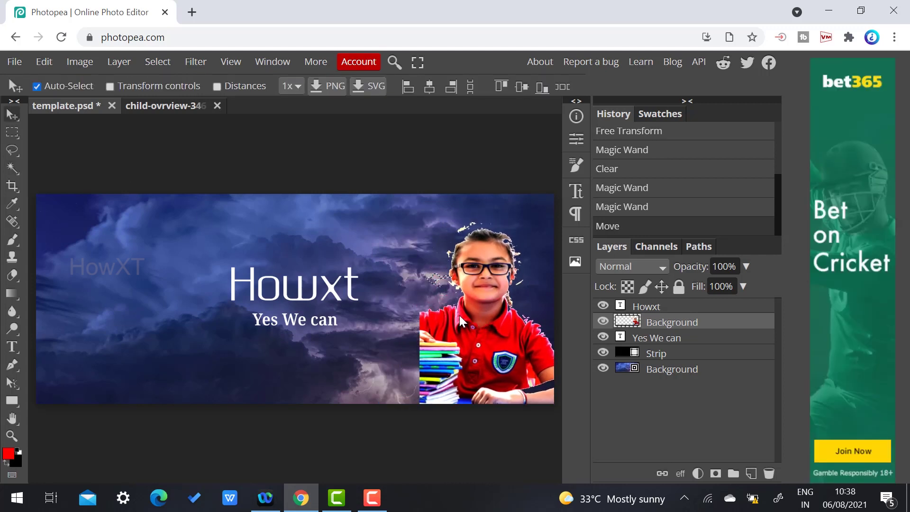